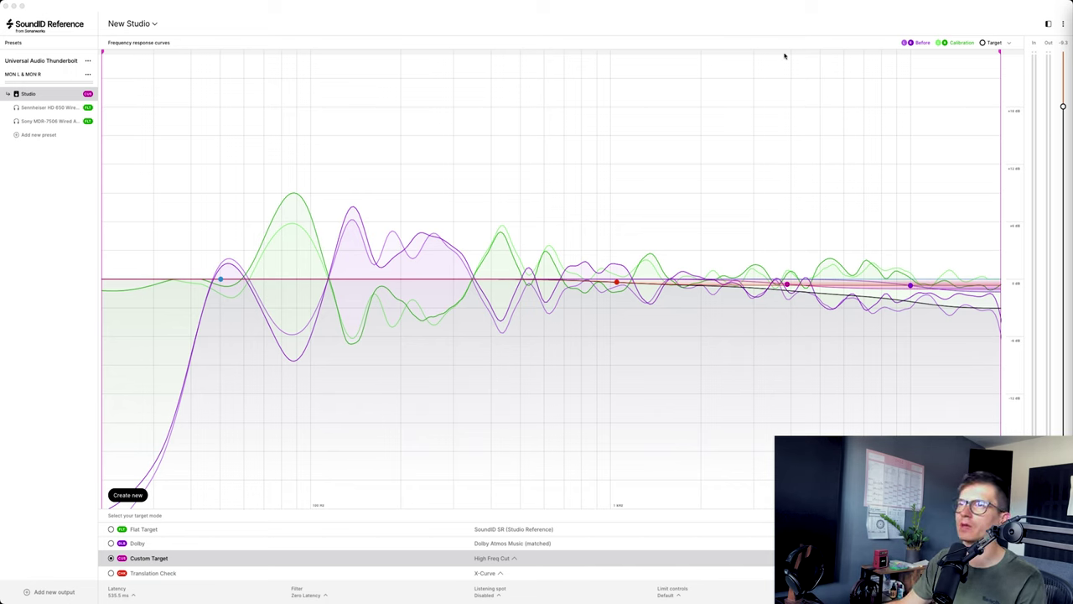
- Switch to Flat Target and hide the Calibration curves so only the Before response shows
click(194, 529)
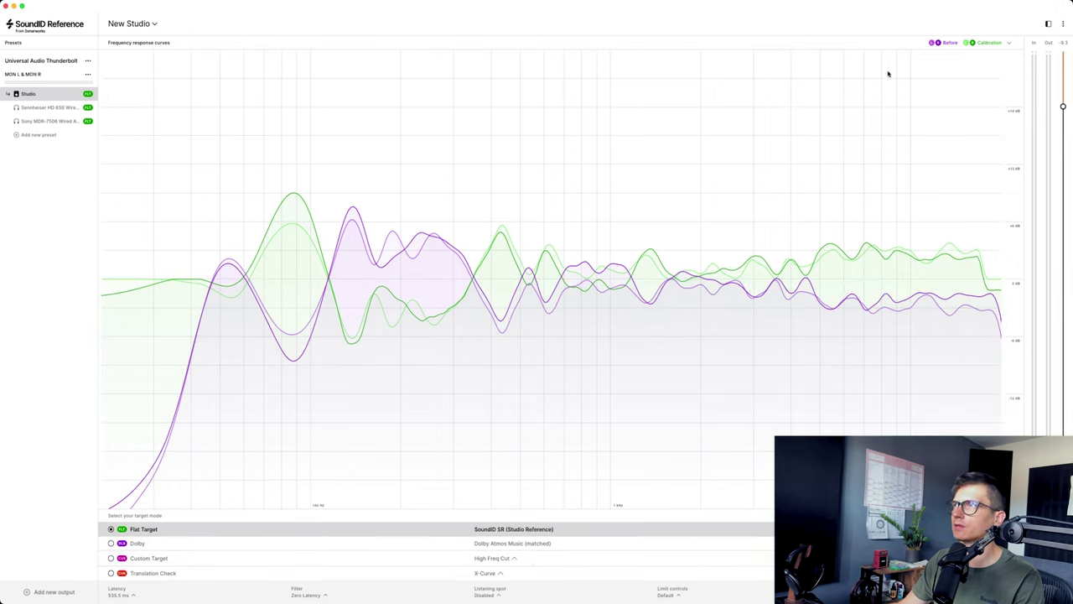
click(945, 44)
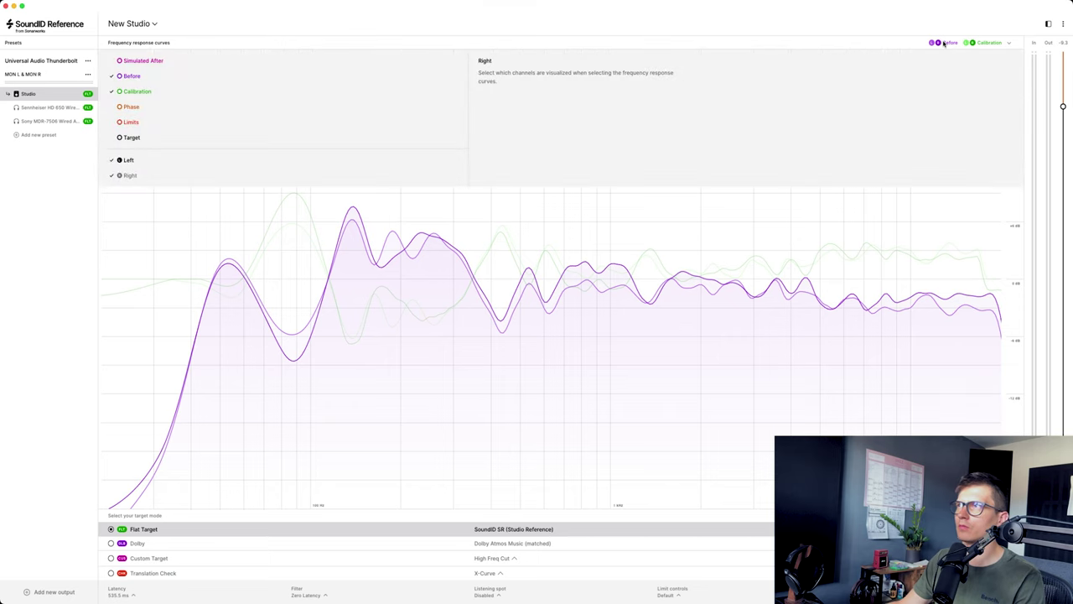
click(134, 90)
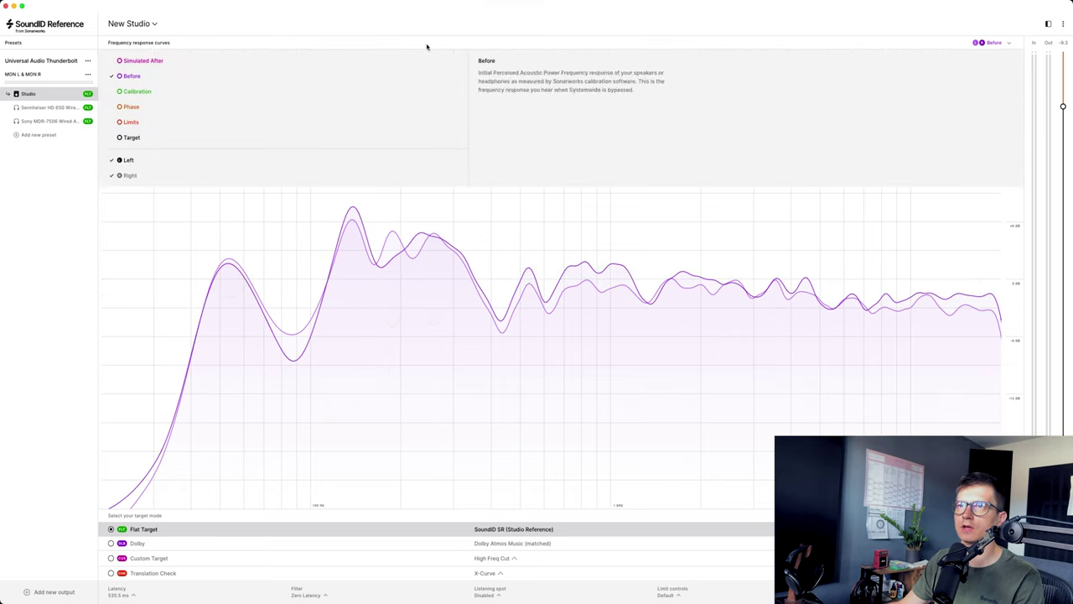
click(601, 212)
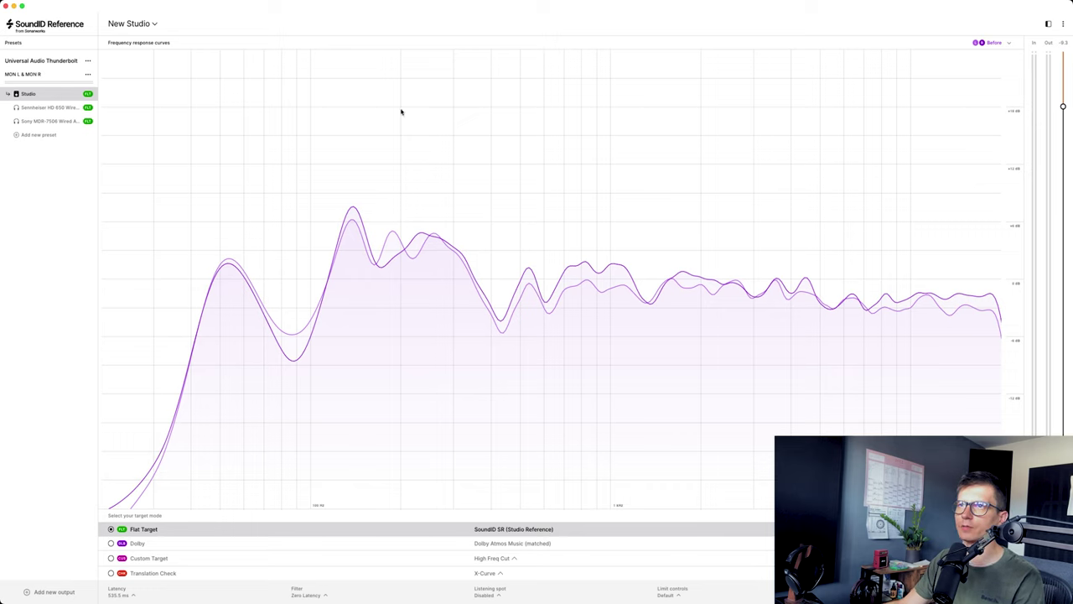
click(977, 44)
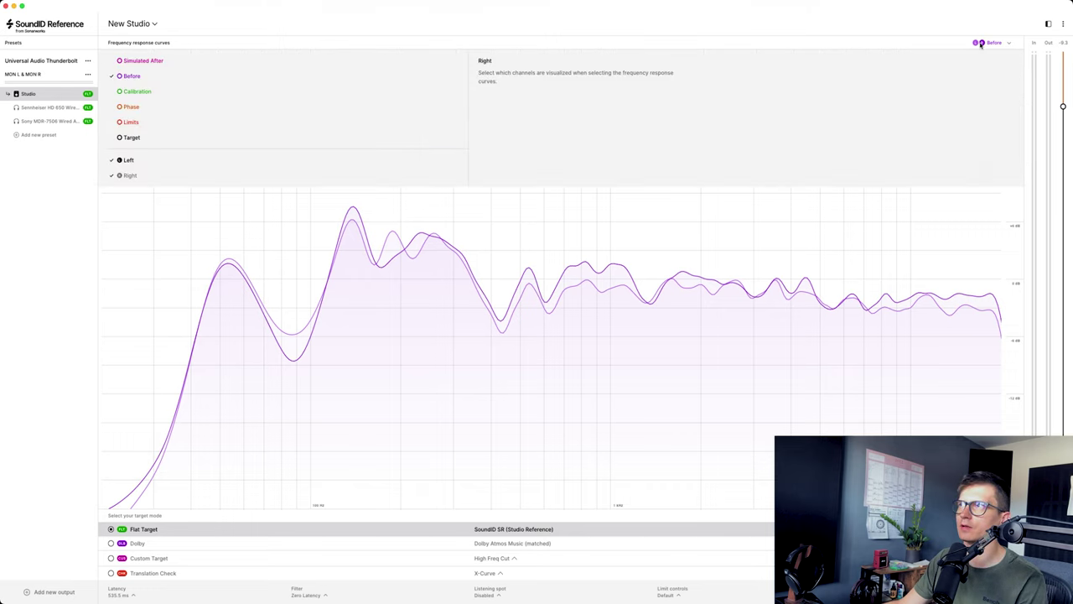
click(983, 44)
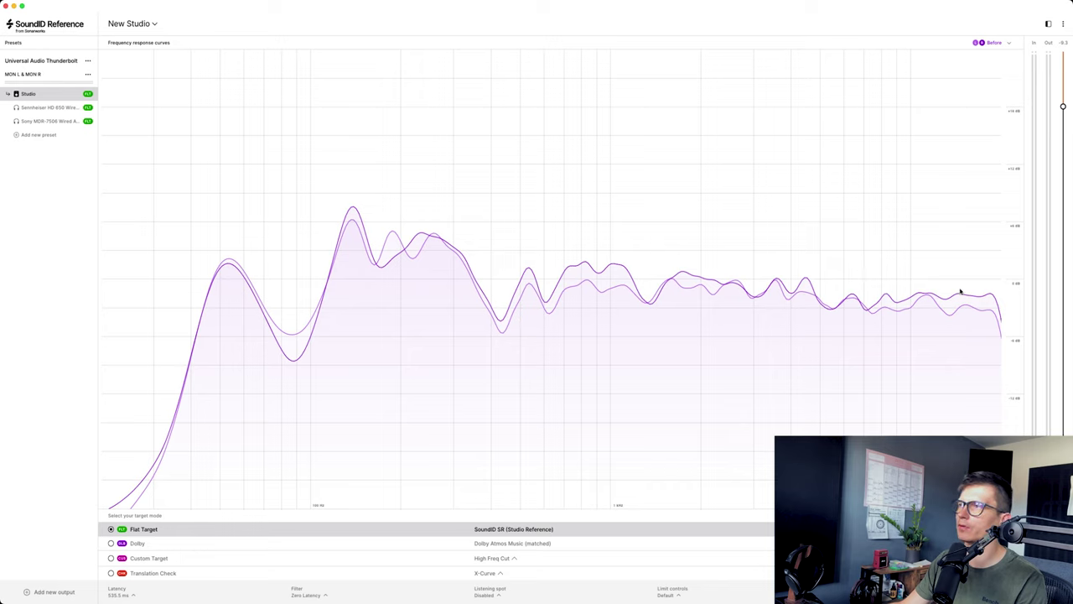
- Re-check Calibration in the curves list so the green curves appear with Before
click(998, 44)
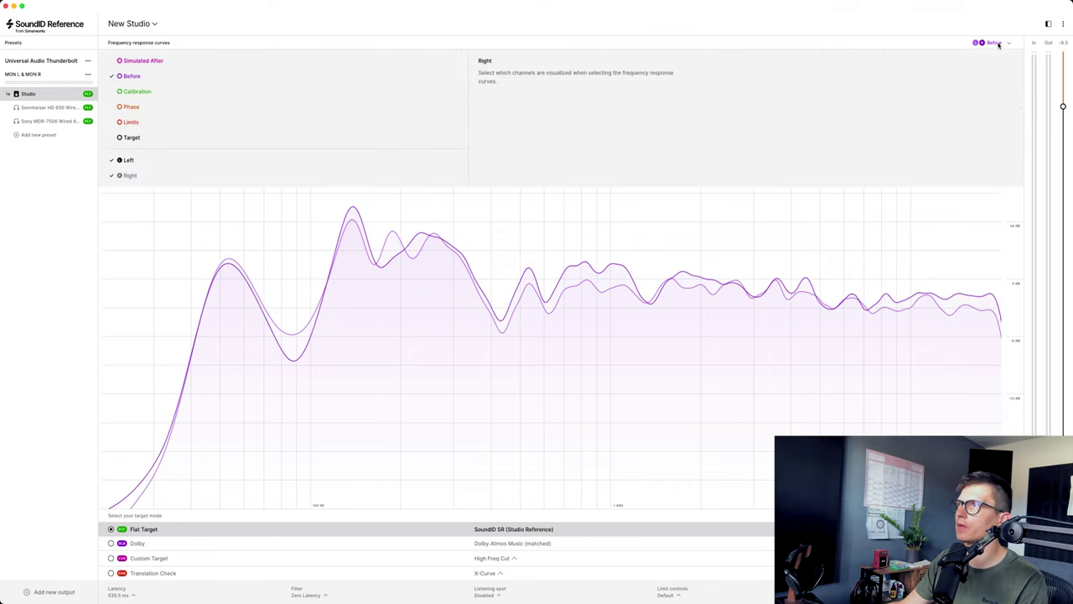
click(137, 91)
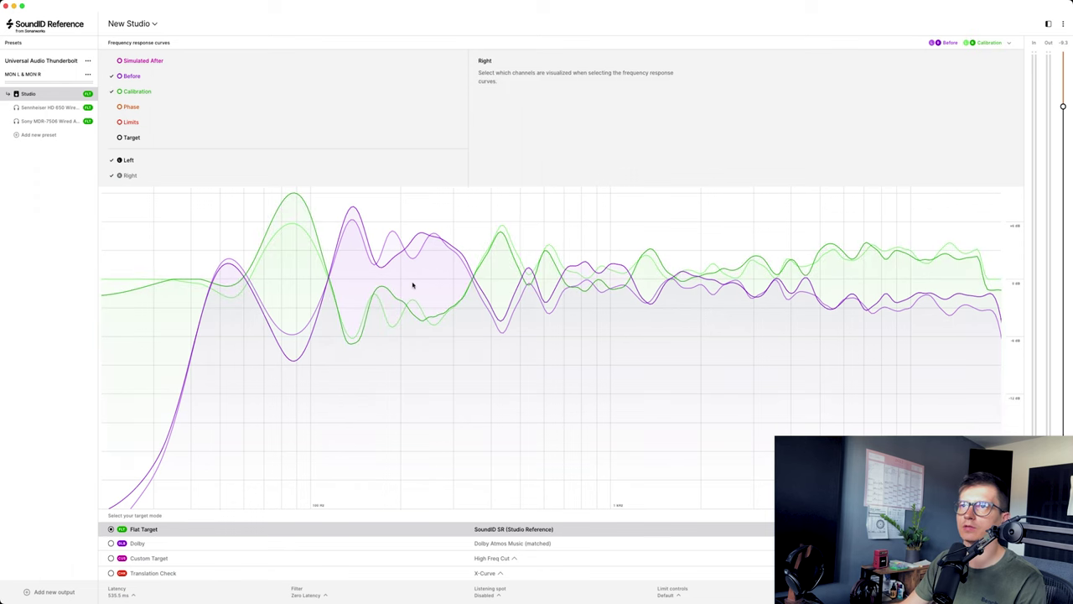
click(408, 289)
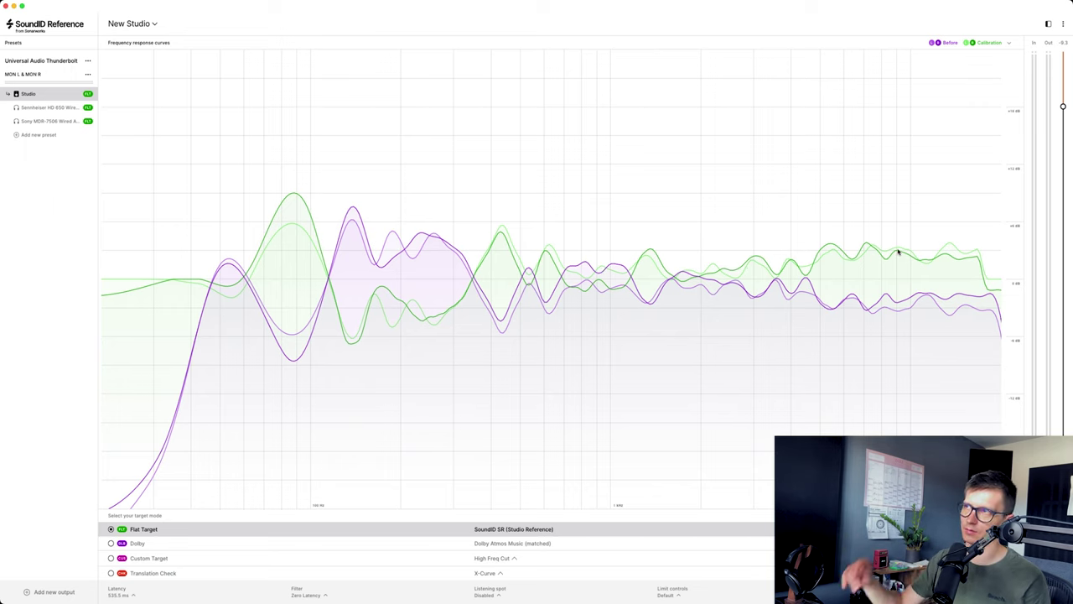
- Turn on the Simulated After curve in the curves list
click(1008, 42)
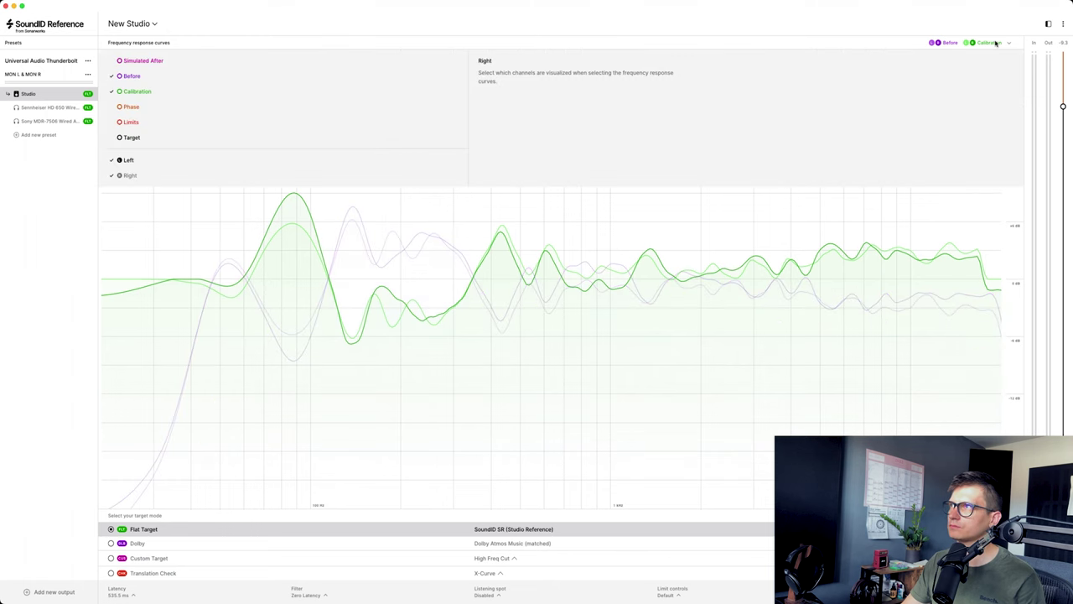
click(137, 61)
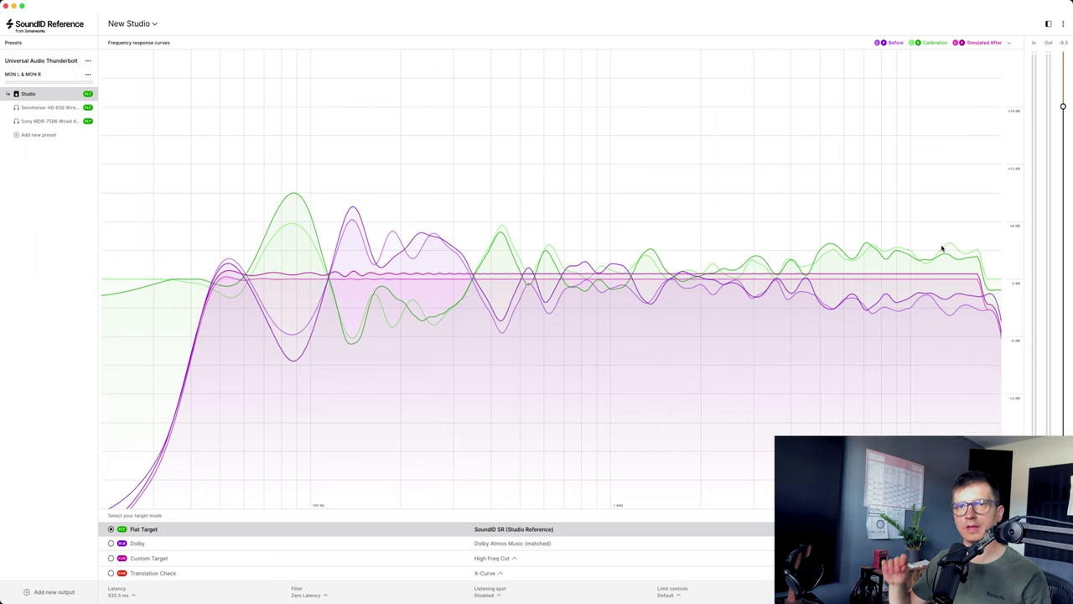
- Switch to Custom Target and show only the sloping target curve
click(166, 558)
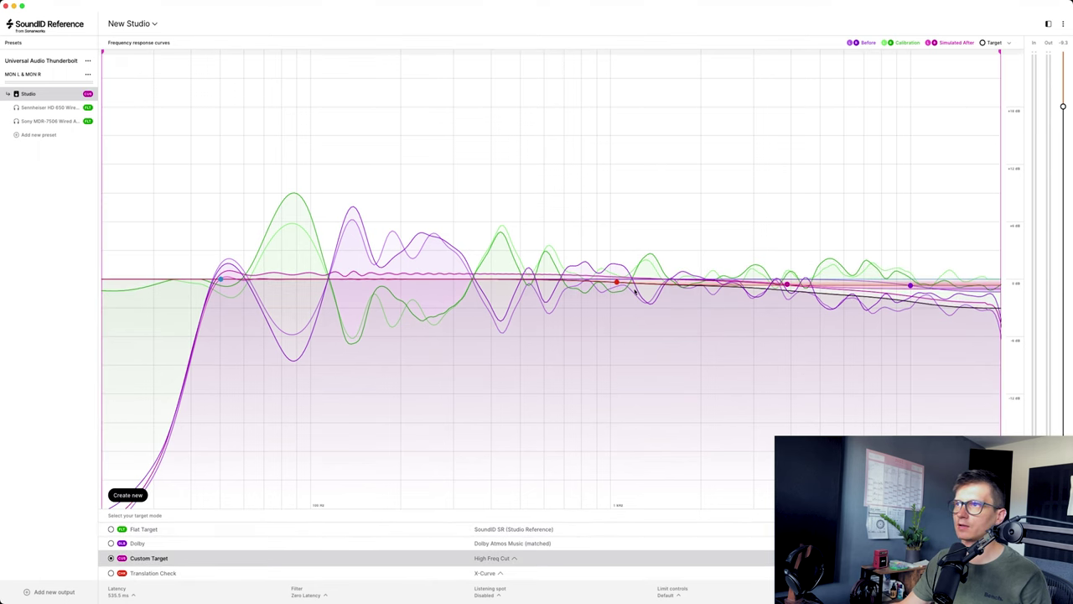
click(995, 42)
mouse_move(130, 175)
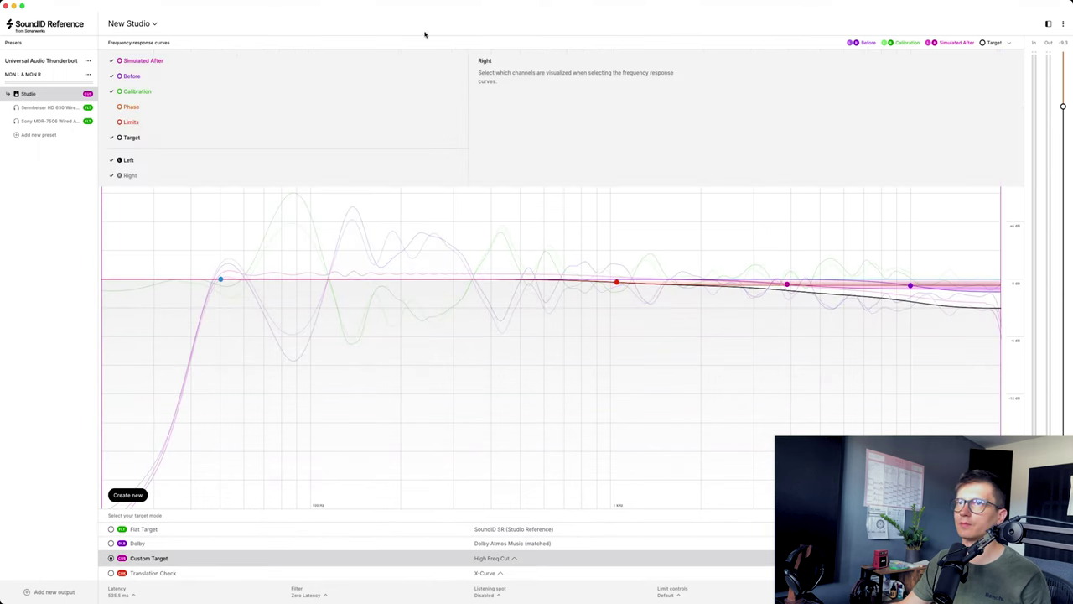
click(142, 60)
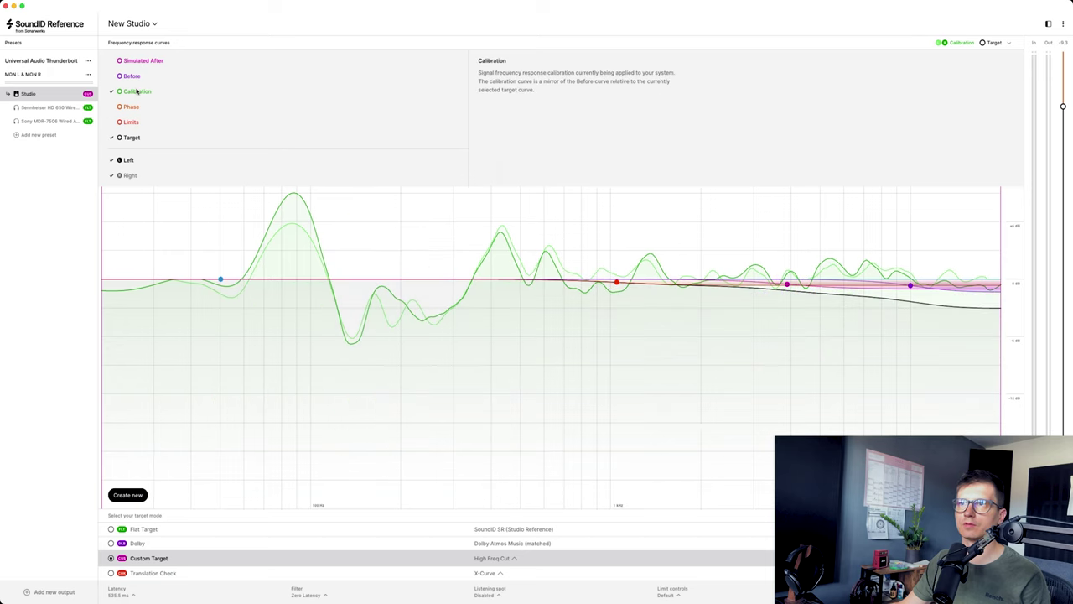
click(137, 90)
drag(651, 286, 611, 284)
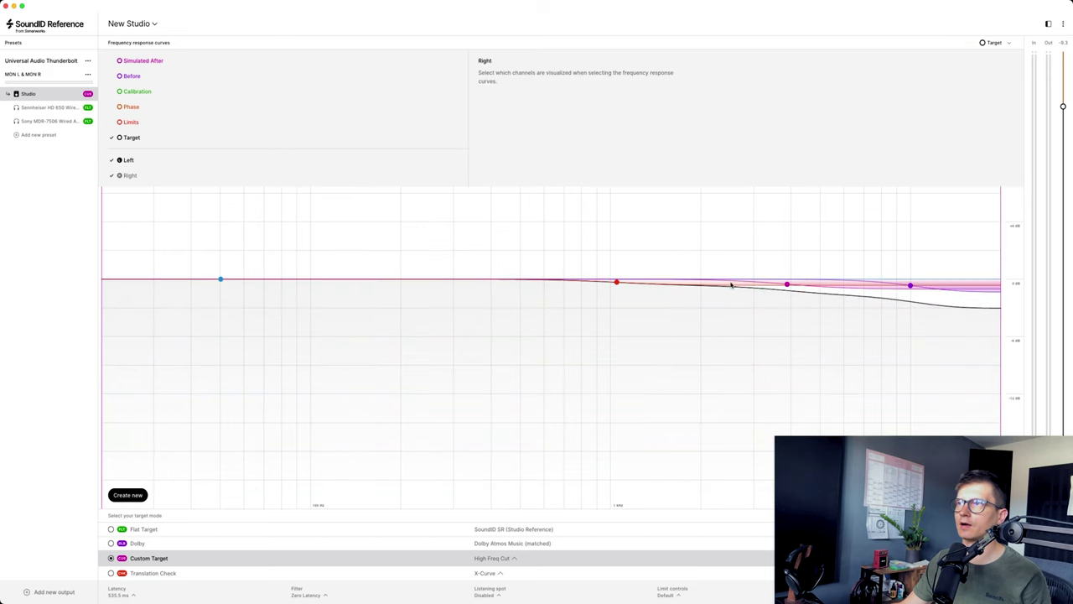
click(647, 228)
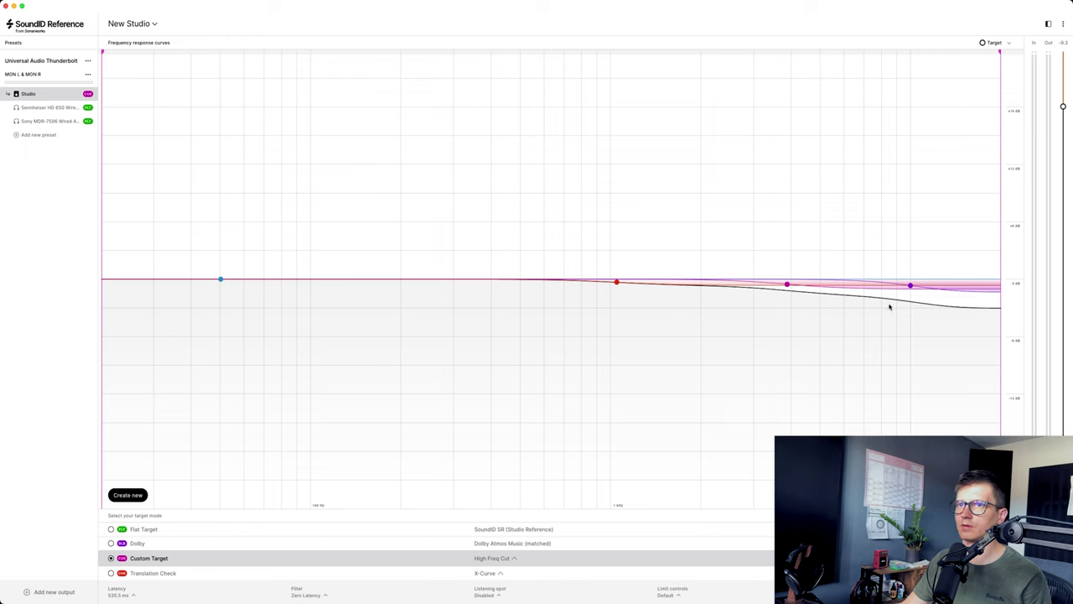
- Re-enable the Before and Calibration curves against the custom target
click(998, 42)
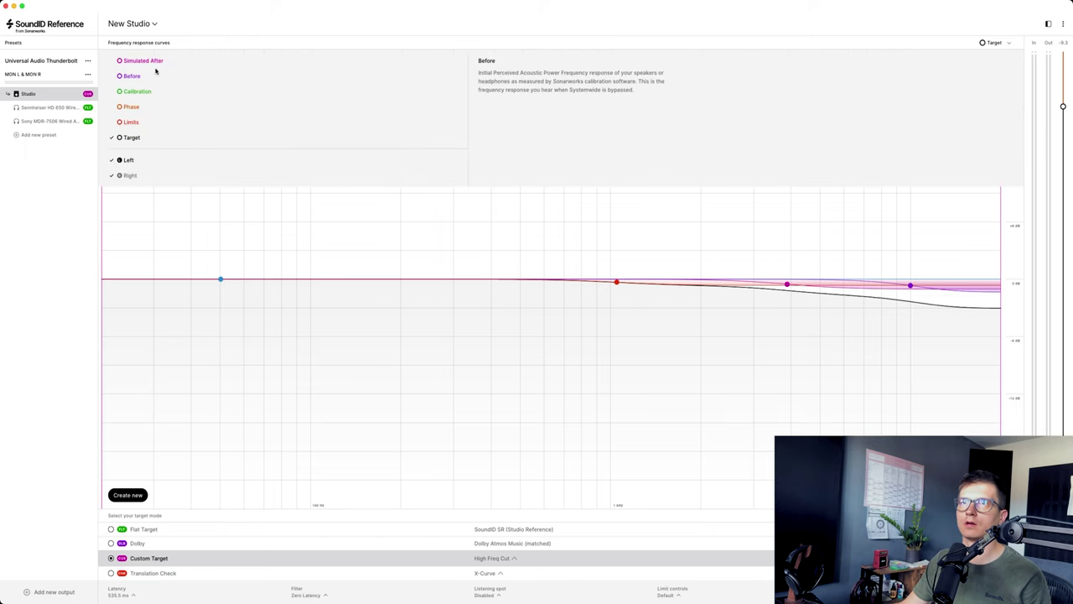
click(130, 76)
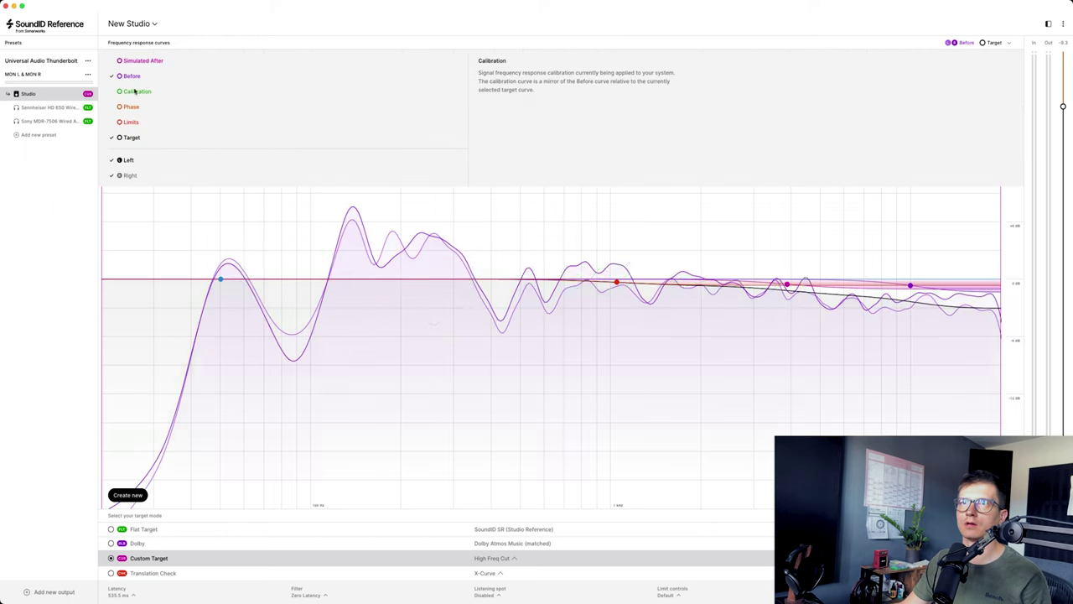
click(703, 220)
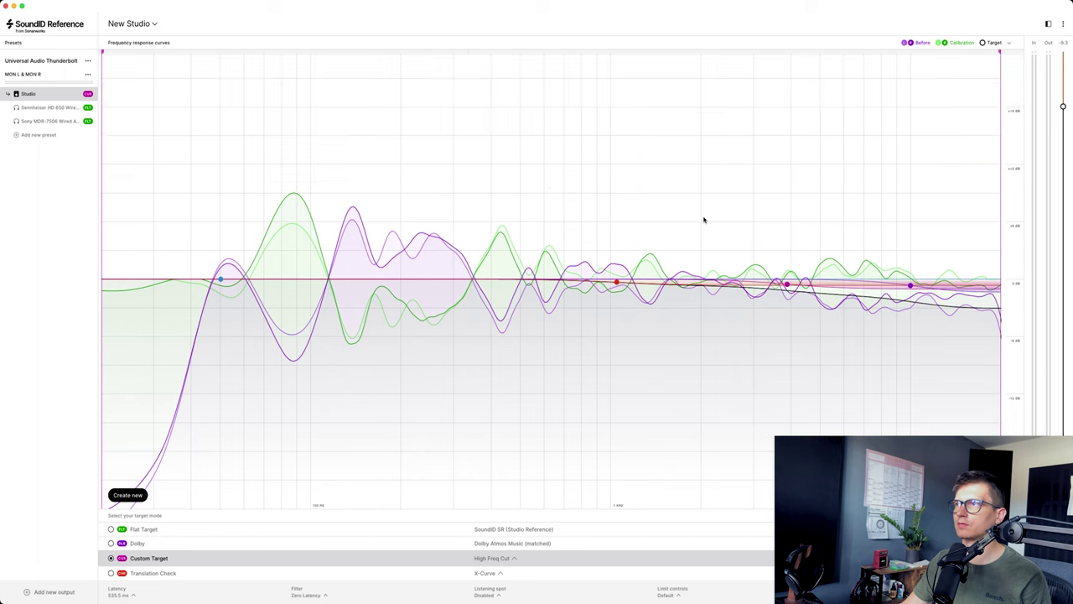
click(241, 531)
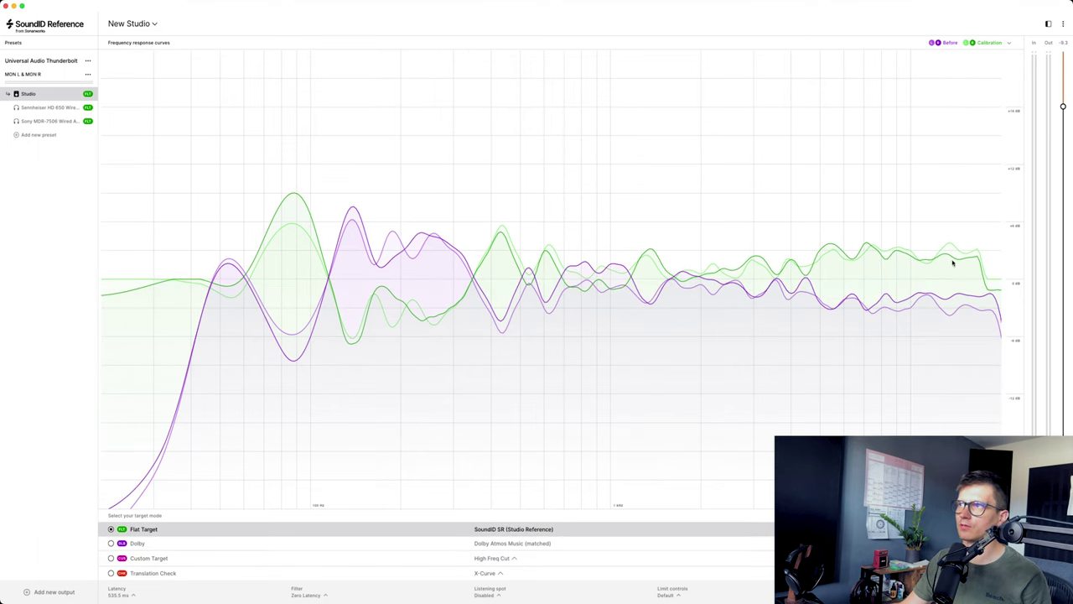
click(221, 560)
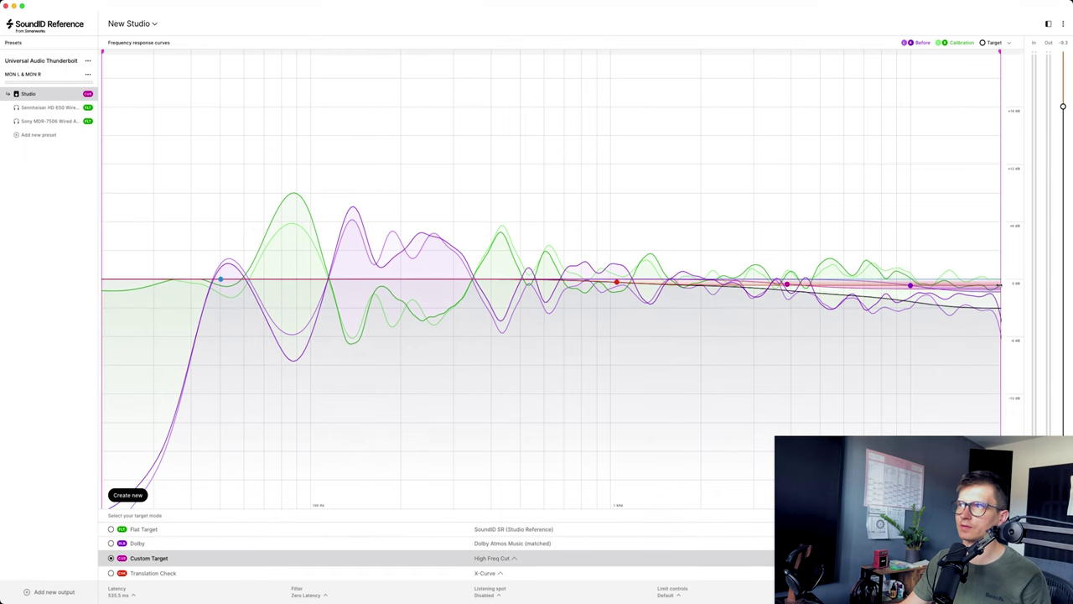